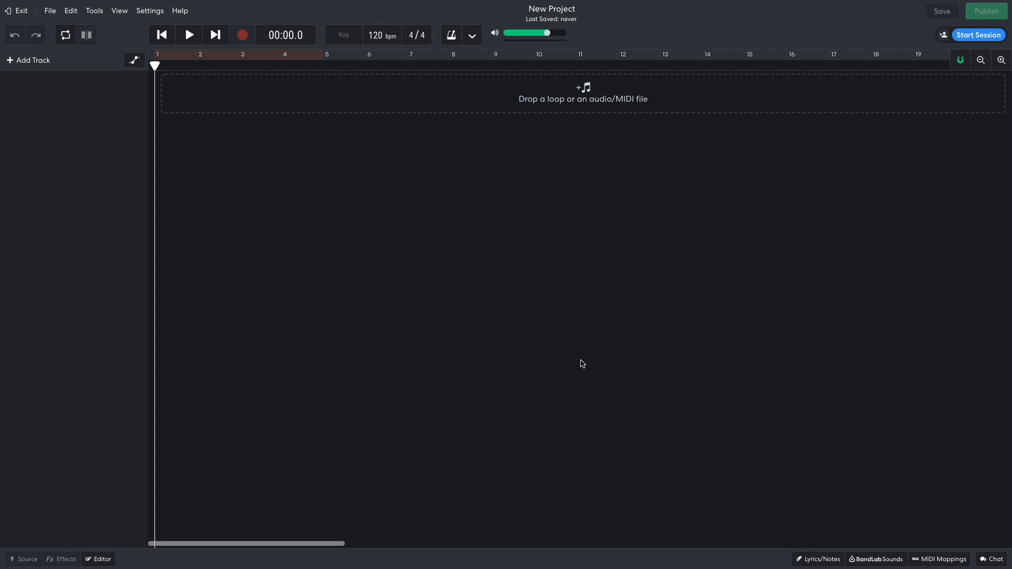
Step: Search the BandLab Sounds packs for "power pop" and open the Punk Pop! pack
{"action": "left_click", "coordinate": [870, 560]}
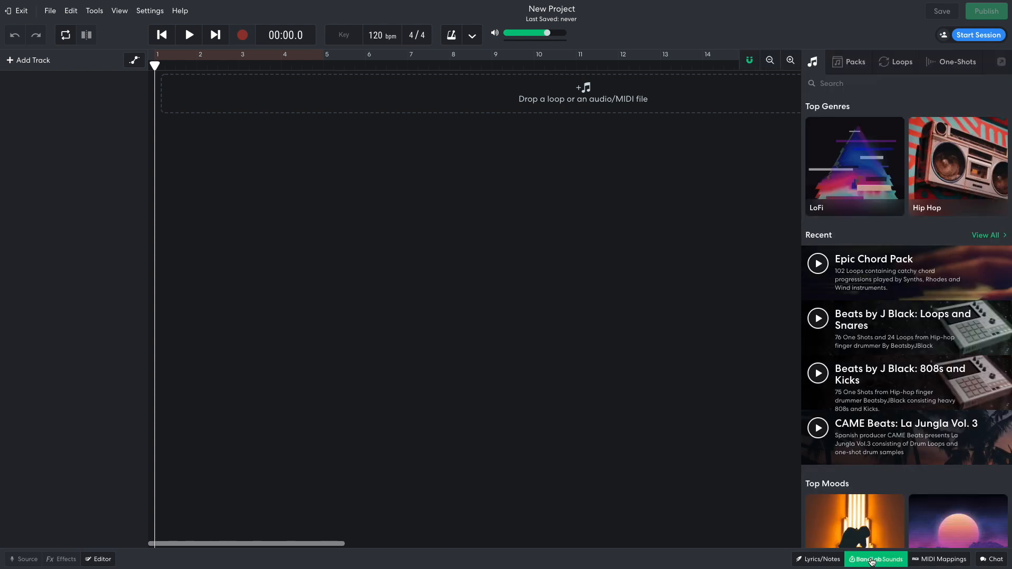
{"action": "left_click", "coordinate": [852, 64]}
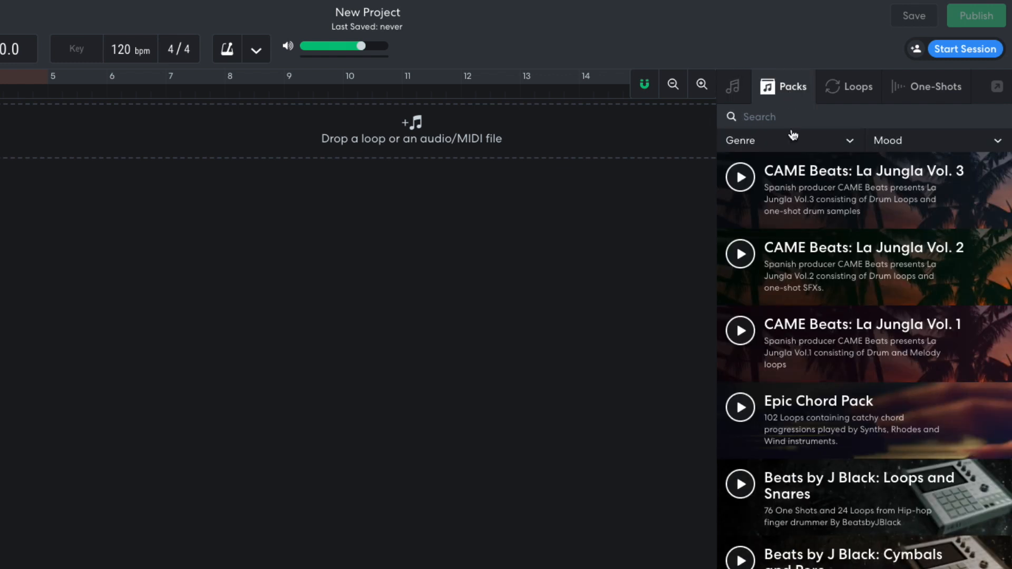
{"action": "left_click", "coordinate": [792, 120]}
{"action": "type", "text": "power pop"}
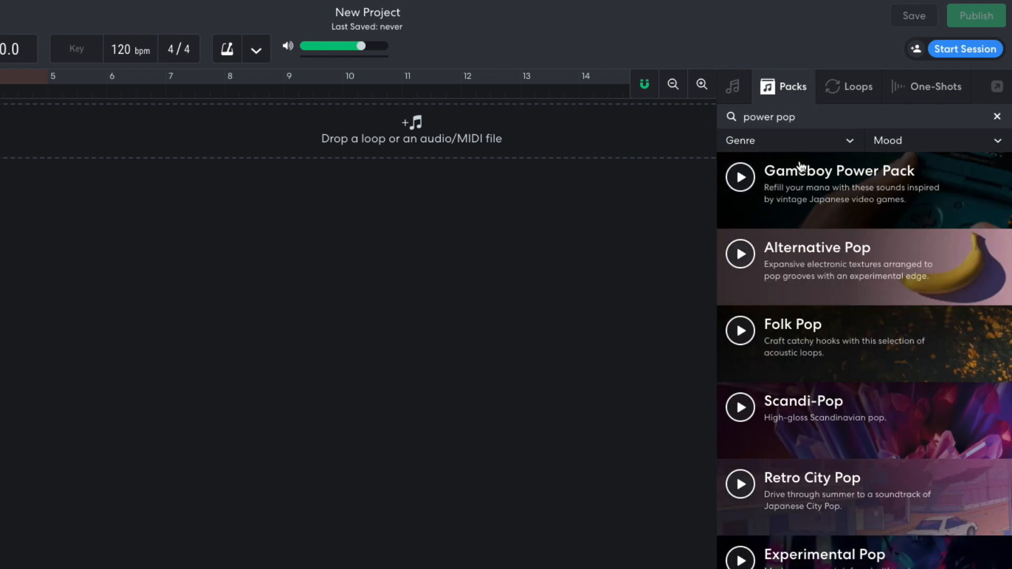
{"action": "scroll", "coordinate": [804, 262], "scroll_direction": "down", "scroll_amount": 5}
{"action": "scroll", "coordinate": [807, 264], "scroll_direction": "down", "scroll_amount": 4}
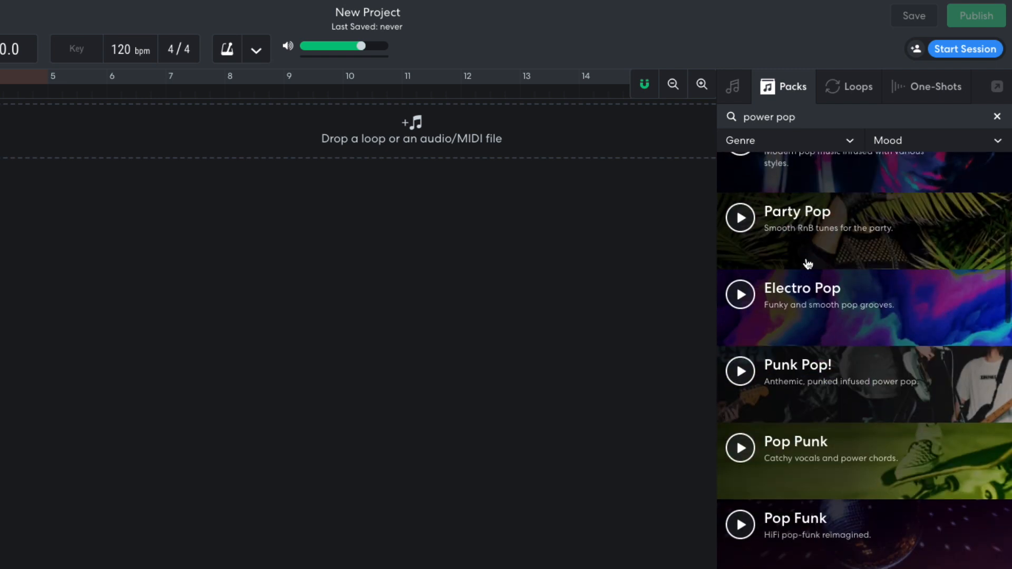
{"action": "left_click", "coordinate": [807, 386]}
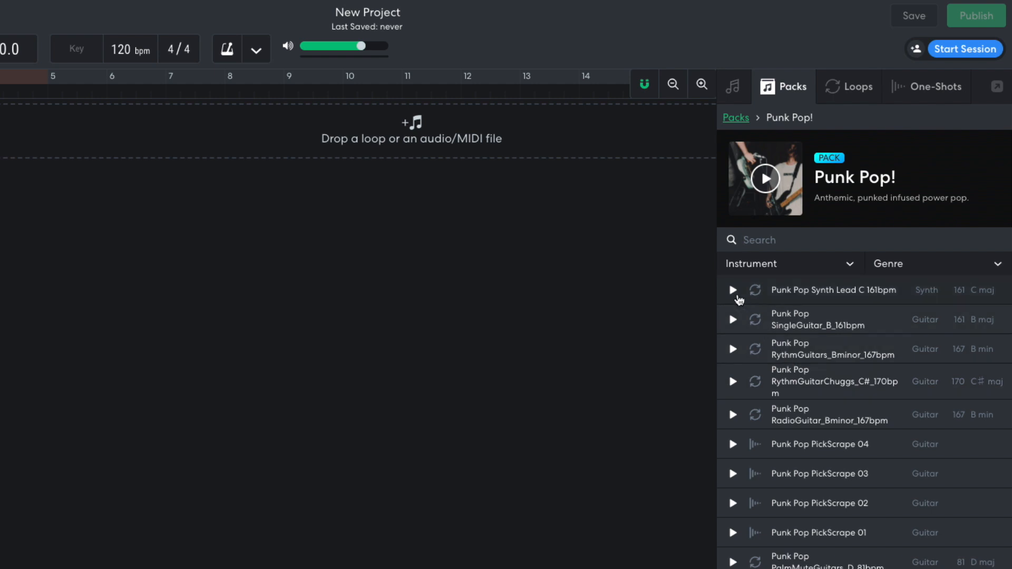
Step: Preview the Punk Pop! synth lead, single guitar, rhythm guitars, rhythm guitar chuggs and PalmMuteGuitars_D_81bpm loops
{"action": "left_click", "coordinate": [731, 291]}
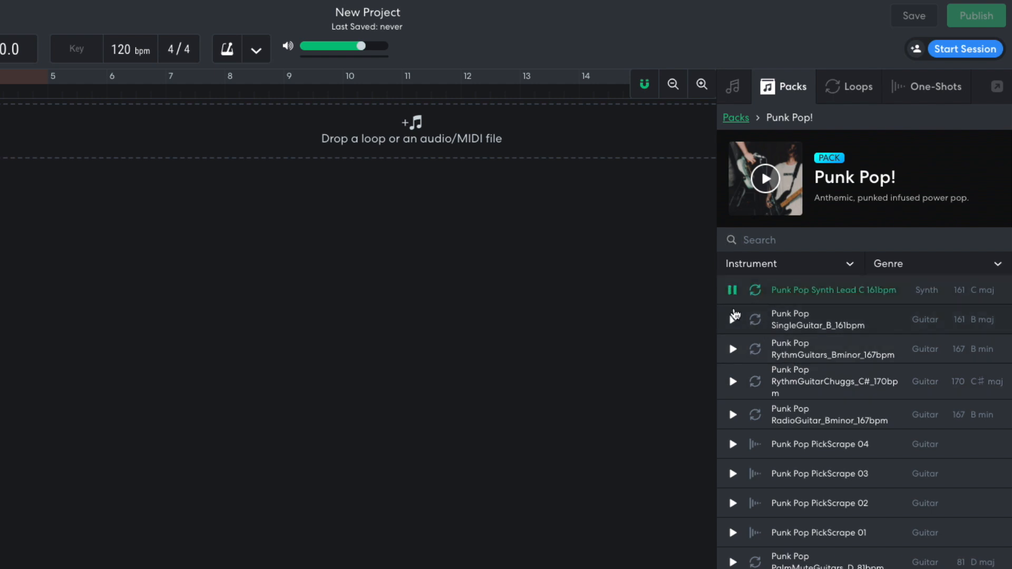
{"action": "left_click", "coordinate": [732, 320]}
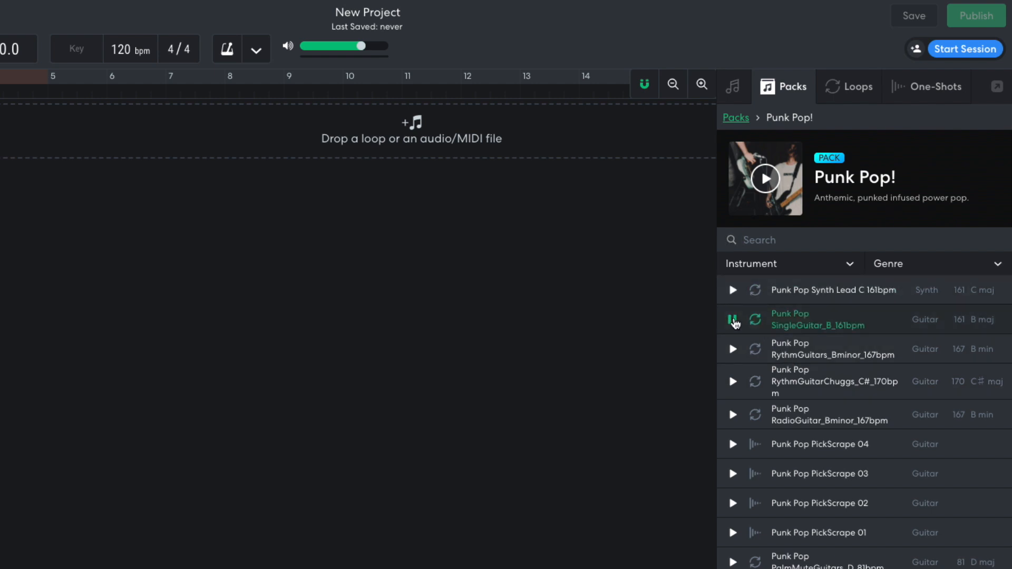
{"action": "left_click", "coordinate": [733, 349]}
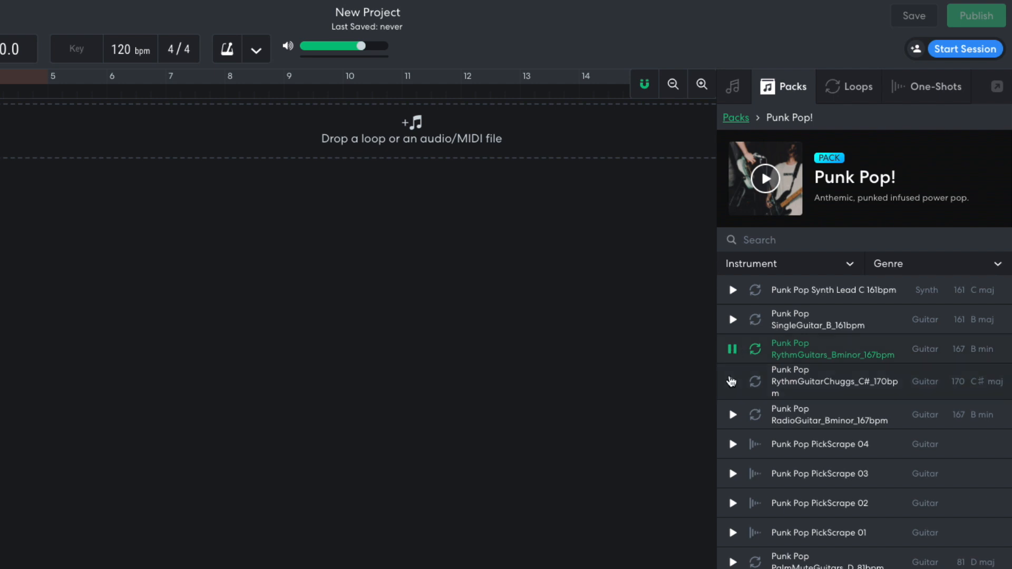
{"action": "left_click", "coordinate": [732, 381]}
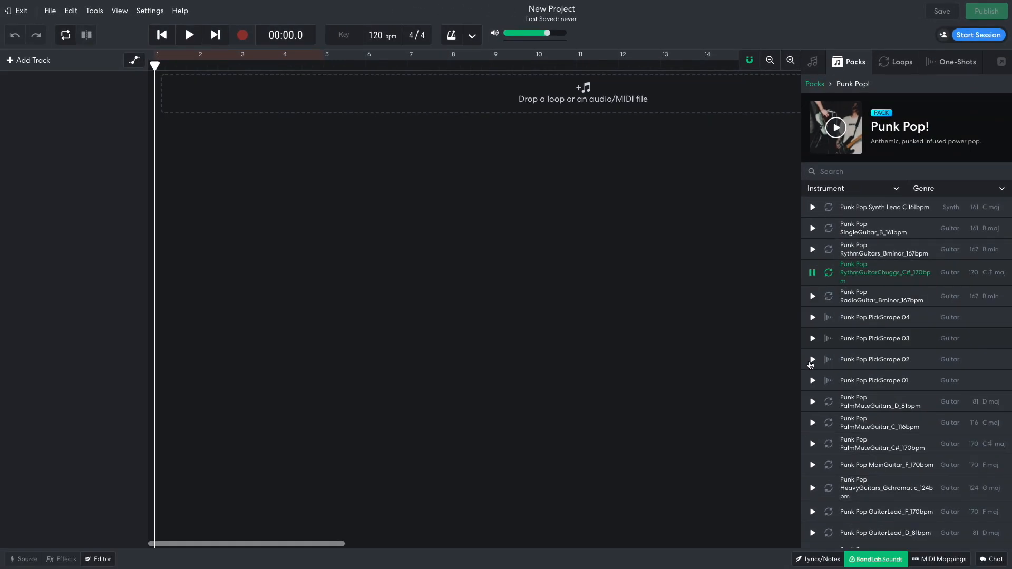
{"action": "left_click", "coordinate": [733, 562]}
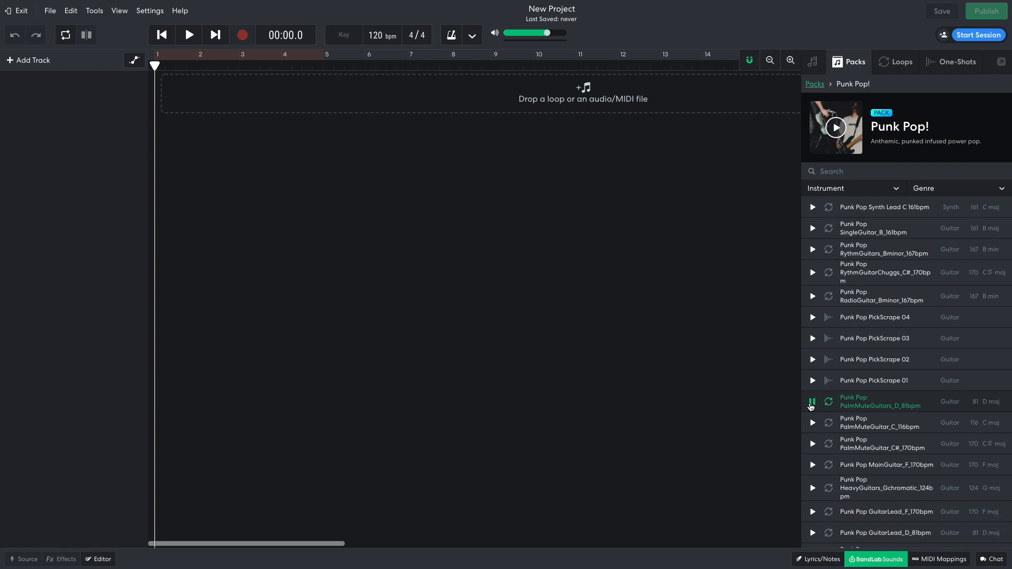
{"action": "left_click", "coordinate": [811, 403]}
Step: Add the Punk Pop PalmMuteGuitars_D_81bpm loop on a new track at bar 1 and set the project key to D major
{"action": "left_click_drag", "start_coordinate": [860, 407], "coordinate": [177, 93]}
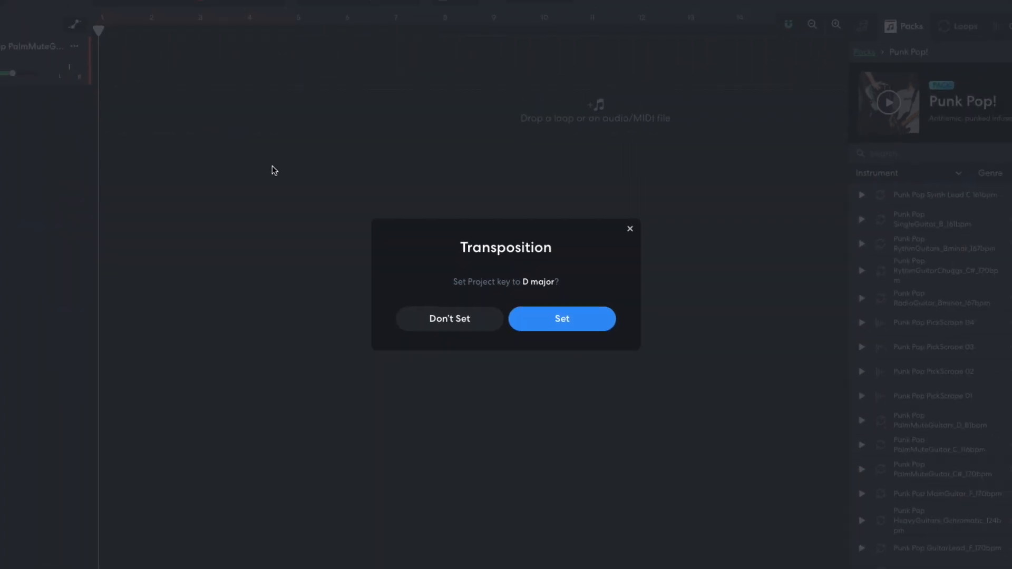
{"action": "left_click", "coordinate": [552, 314]}
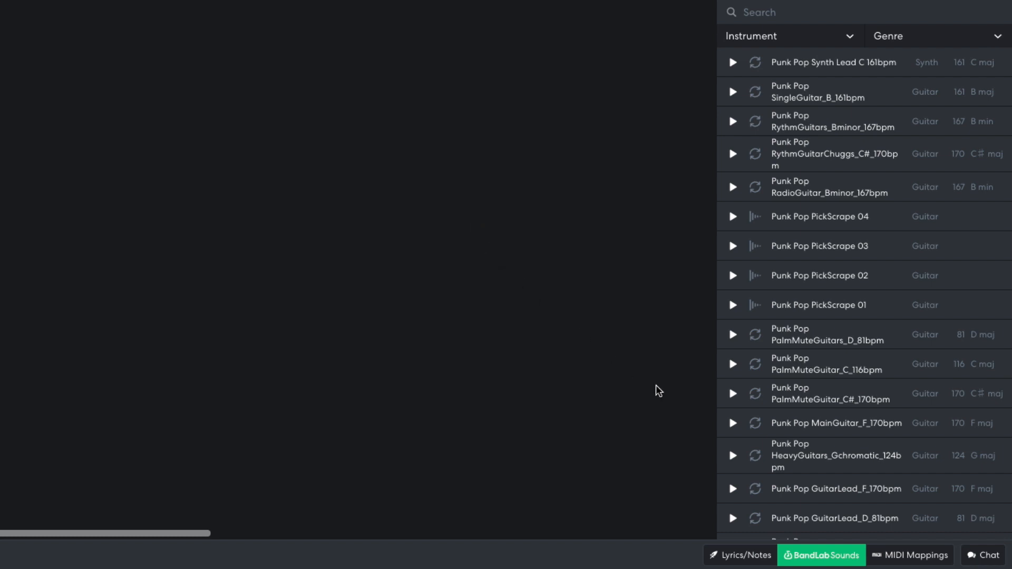
Step: Preview the Punk Pop GuitarLead_D_81bpm loop and add it on a new track at bar 1
{"action": "left_click", "coordinate": [732, 518]}
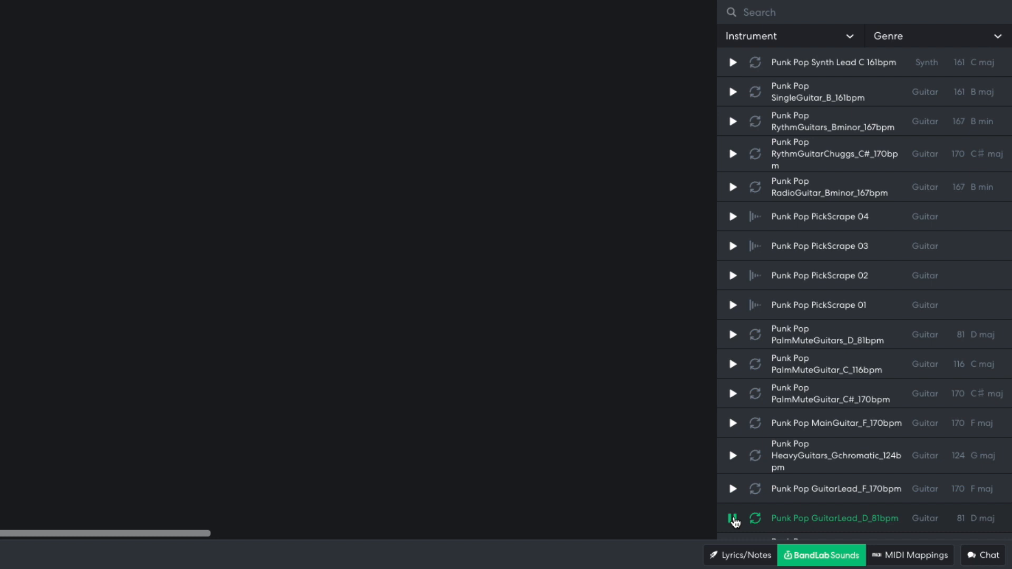
{"action": "left_click", "coordinate": [733, 518]}
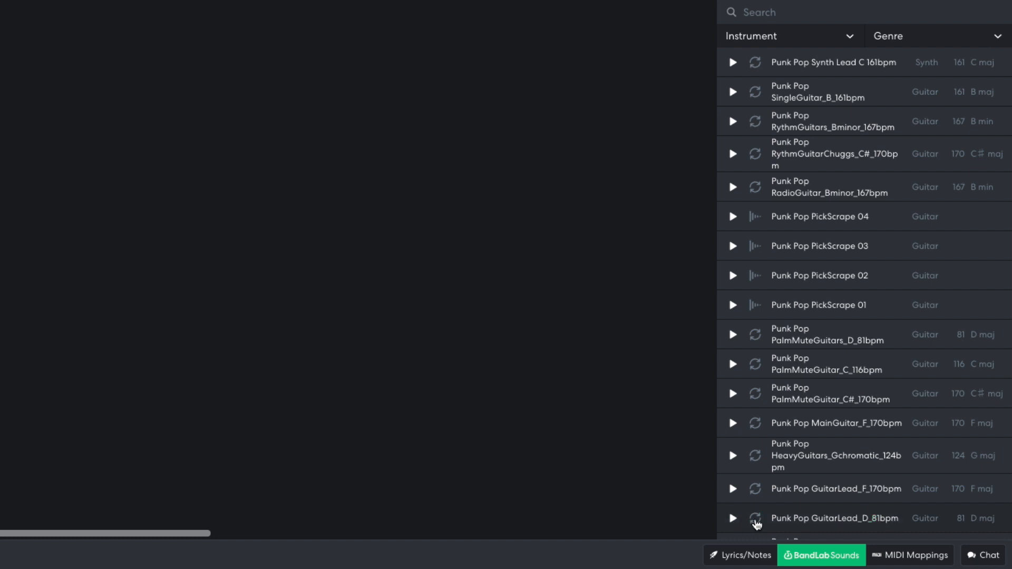
{"action": "left_click_drag", "start_coordinate": [795, 527], "coordinate": [23, 39]}
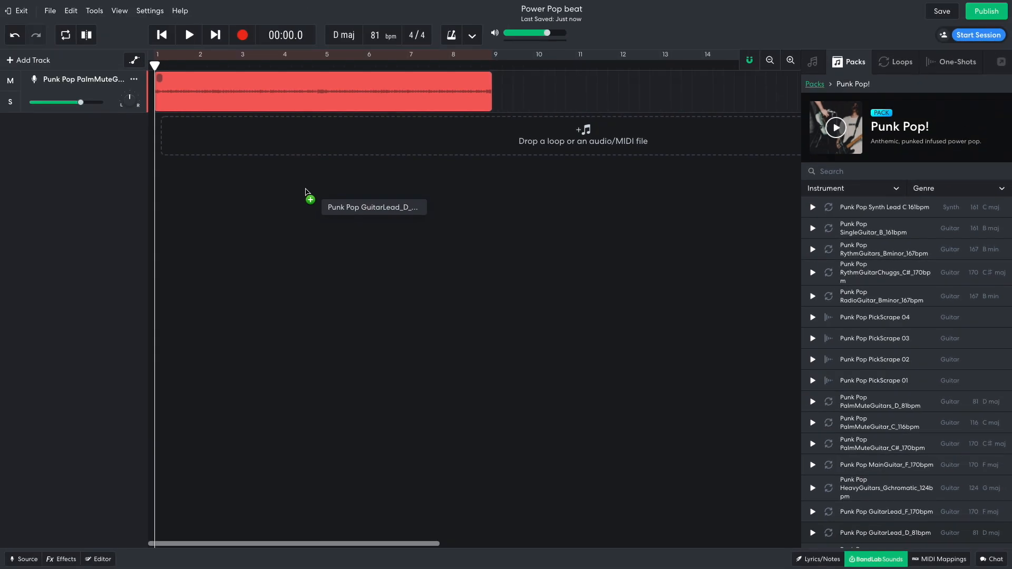
{"action": "left_click_drag", "start_coordinate": [306, 192], "coordinate": [181, 137]}
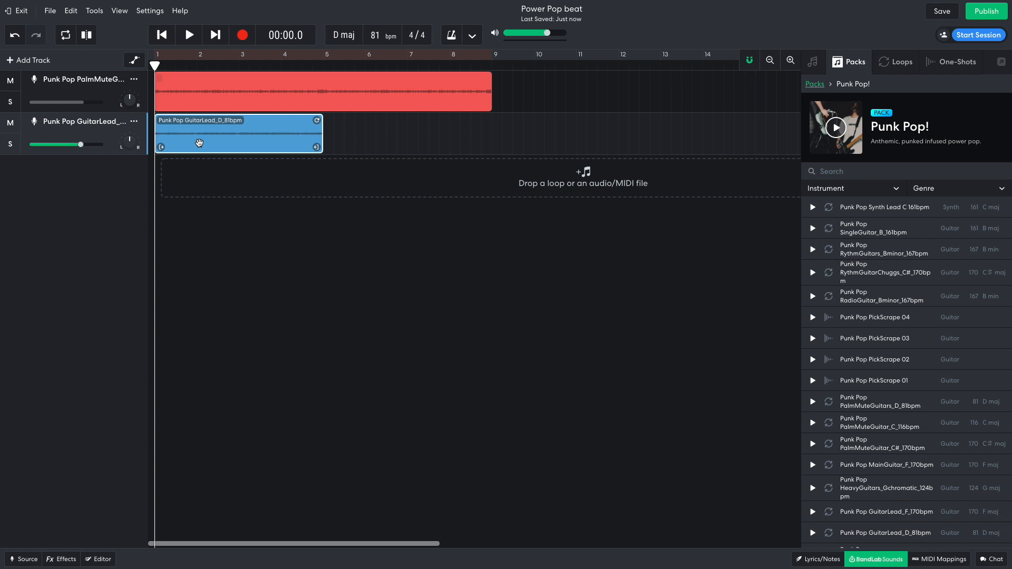
Step: Copy the guitar lead region to bar 5 and play back the two guitar tracks together
{"action": "left_click_drag", "start_coordinate": [200, 143], "coordinate": [369, 145]}
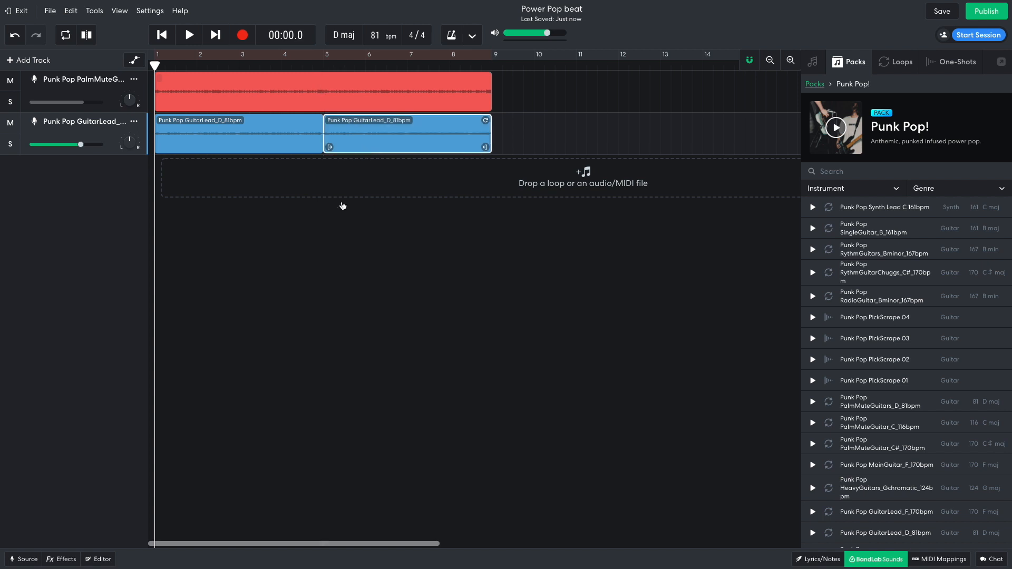
{"action": "key", "text": "space"}
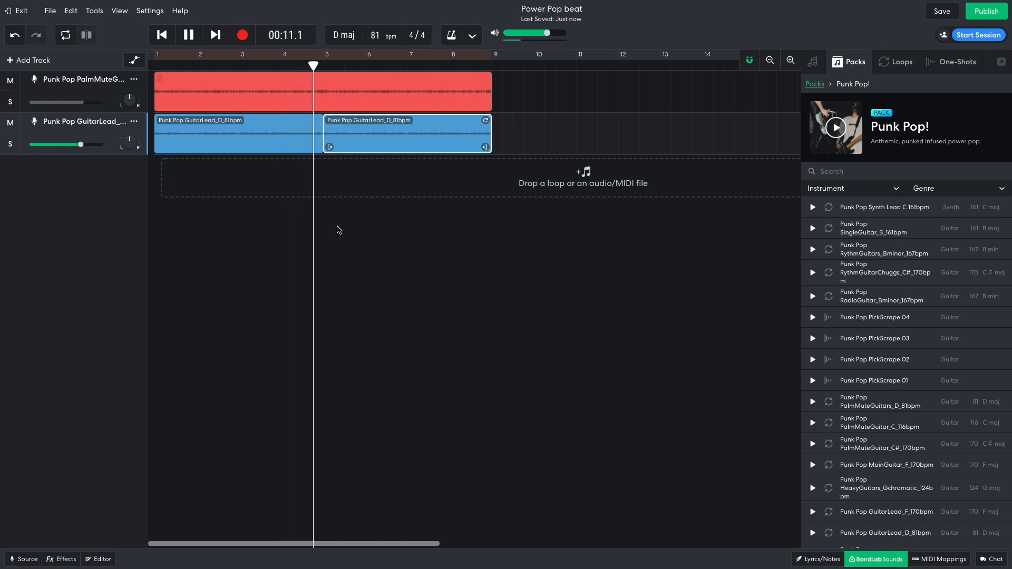
{"action": "key", "text": "space"}
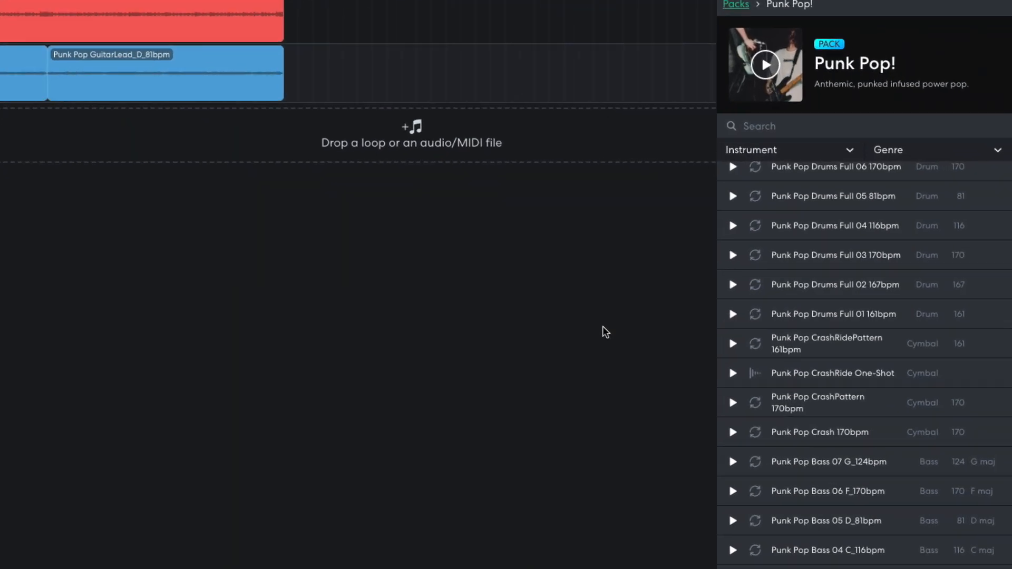
Step: Add the Punk Pop Drums Full 05 81bpm loop on a new track at bar 1 and play back the arrangement
{"action": "left_click_drag", "start_coordinate": [789, 207], "coordinate": [0, 133]}
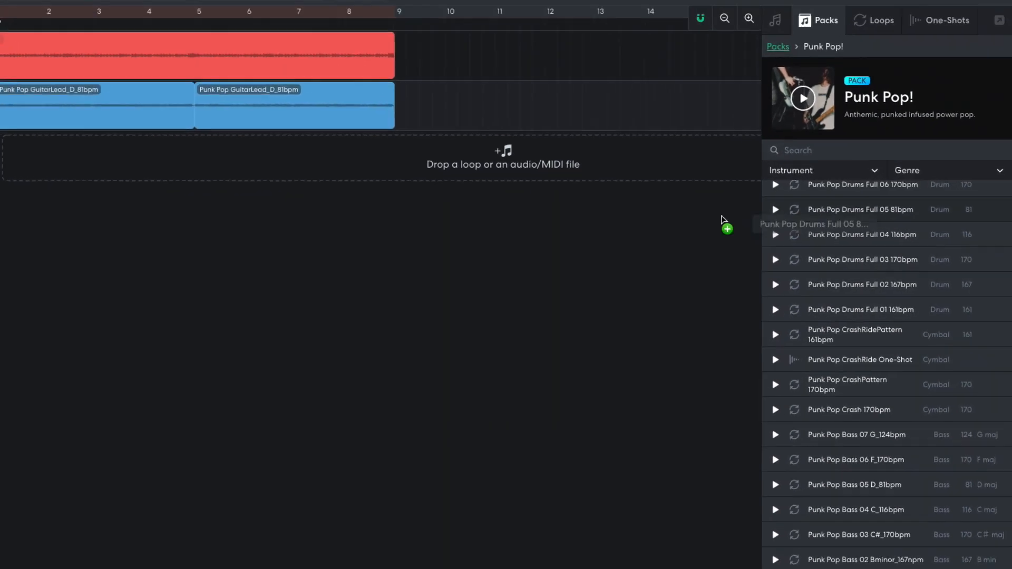
{"action": "left_click_drag", "start_coordinate": [193, 177], "coordinate": [198, 177]}
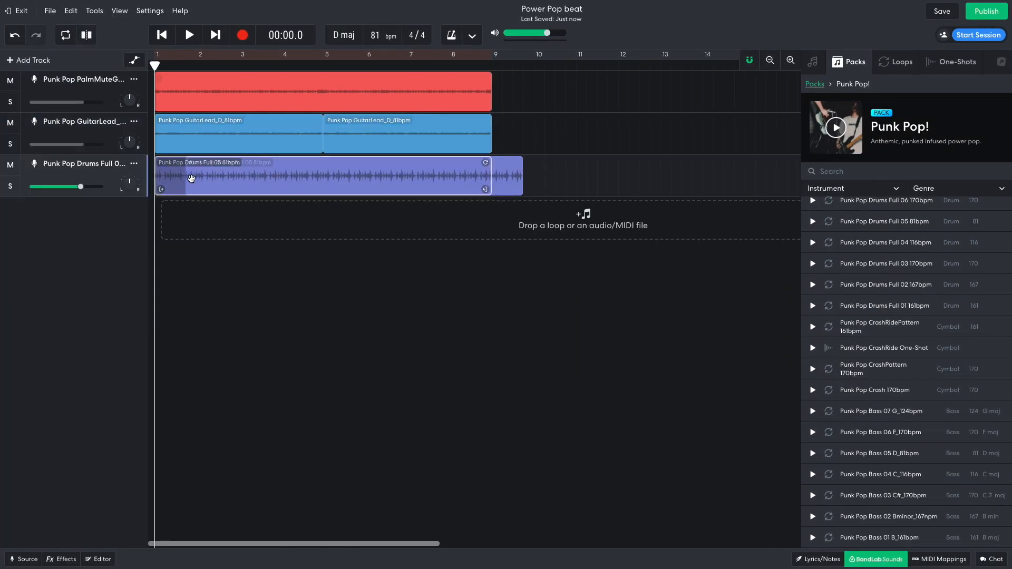
{"action": "key", "text": "space"}
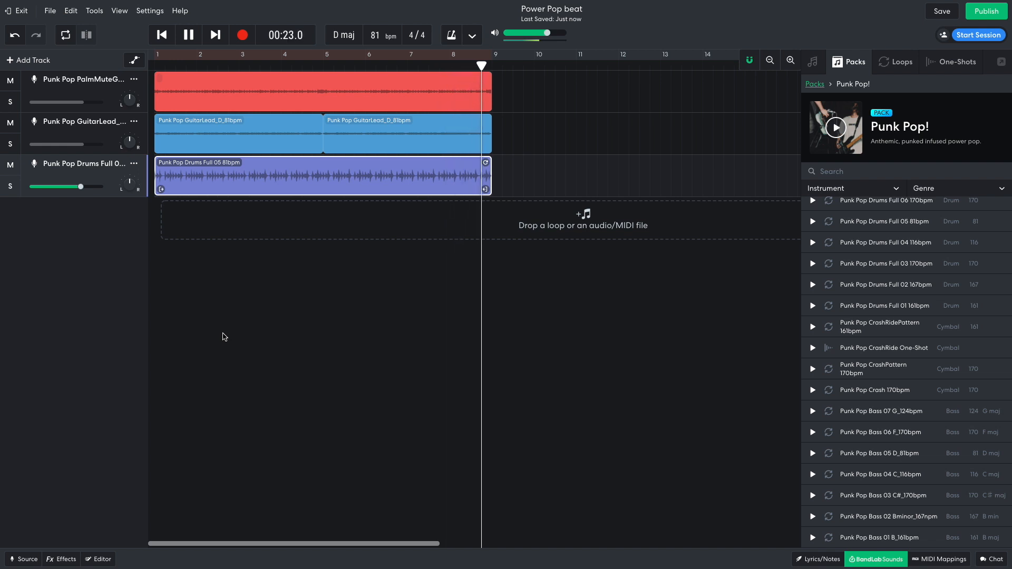
{"action": "key", "text": "space"}
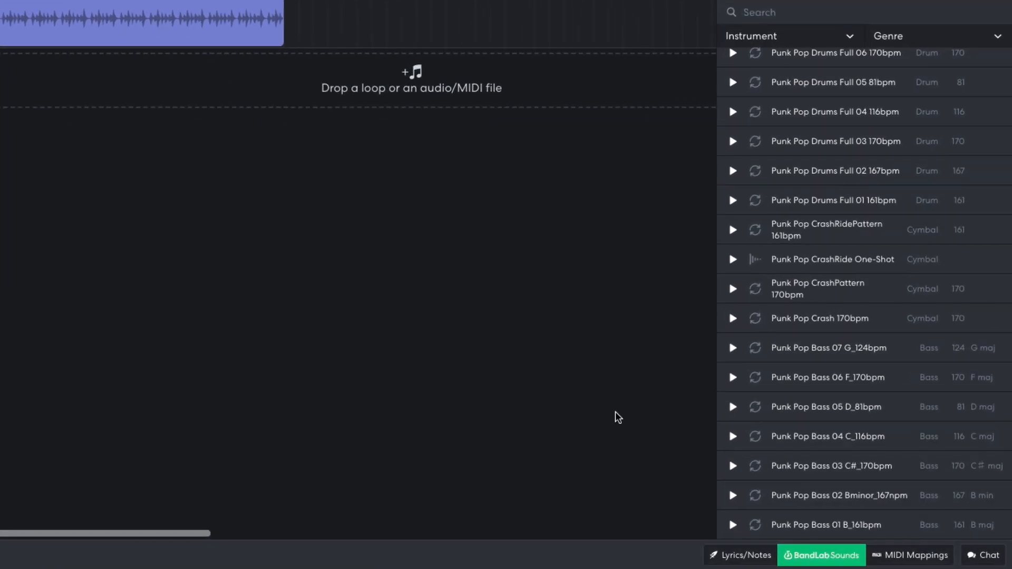
Step: Add the Punk Pop Bass 05 D_81bpm loop on a new track at bar 1 and play back the arrangement
{"action": "left_click_drag", "start_coordinate": [777, 407], "coordinate": [114, 204]}
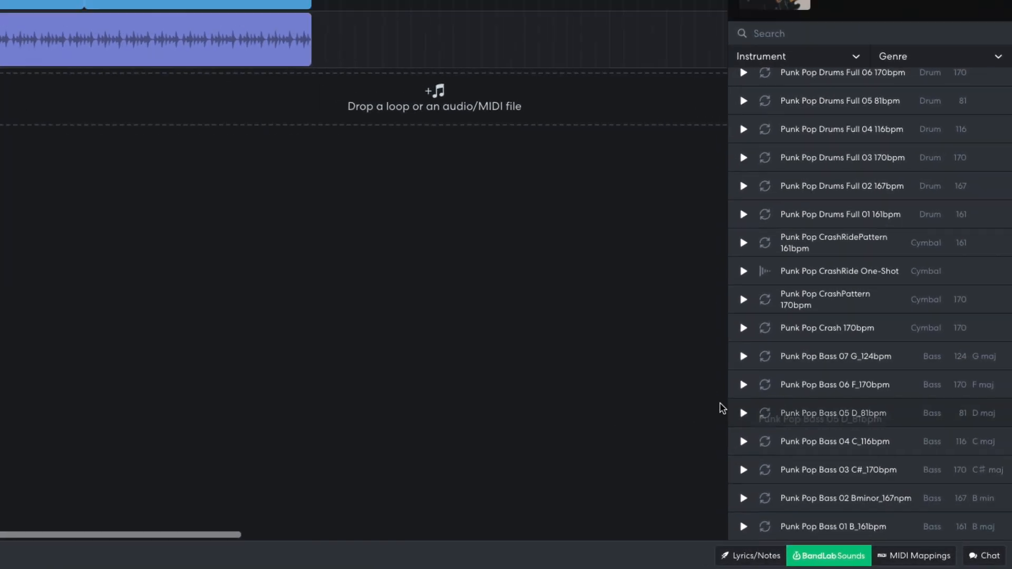
{"action": "left_click_drag", "start_coordinate": [370, 308], "coordinate": [158, 213]}
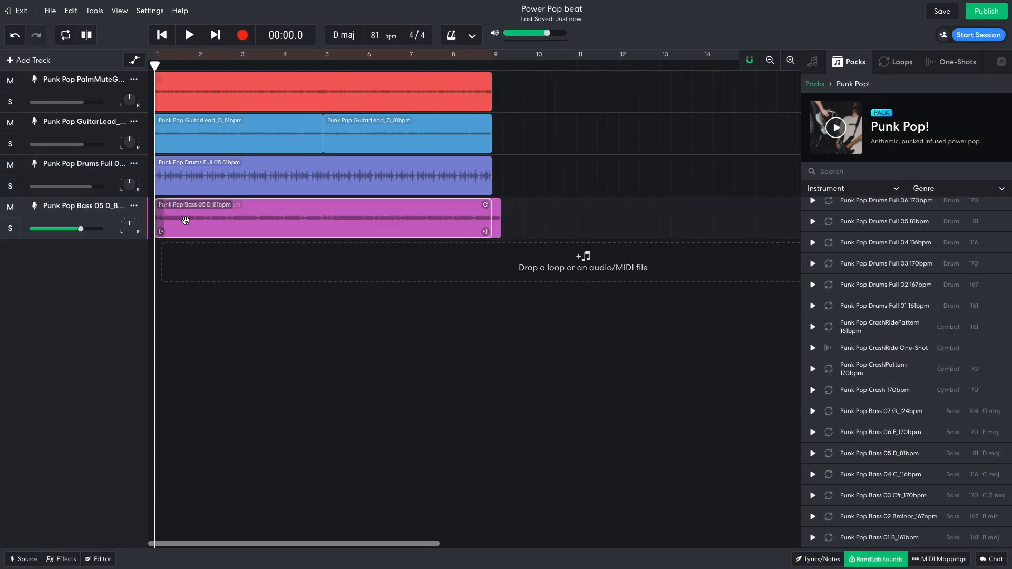
{"action": "key", "text": "space"}
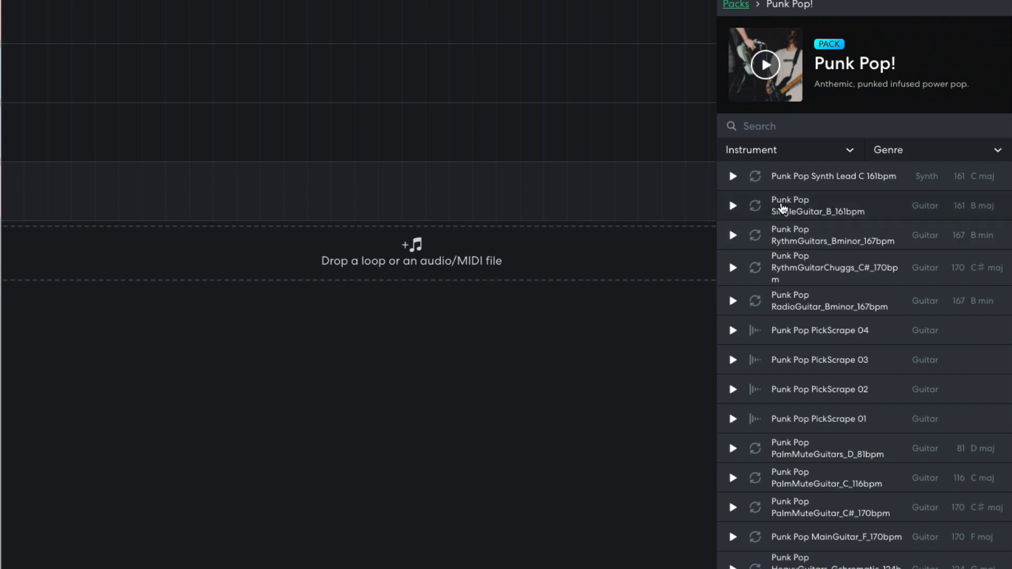
Step: Add the Punk Pop SingleGuitar_B_161bpm loop on a new track, aligned to bar 9
{"action": "left_click_drag", "start_coordinate": [782, 209], "coordinate": [24, 256]}
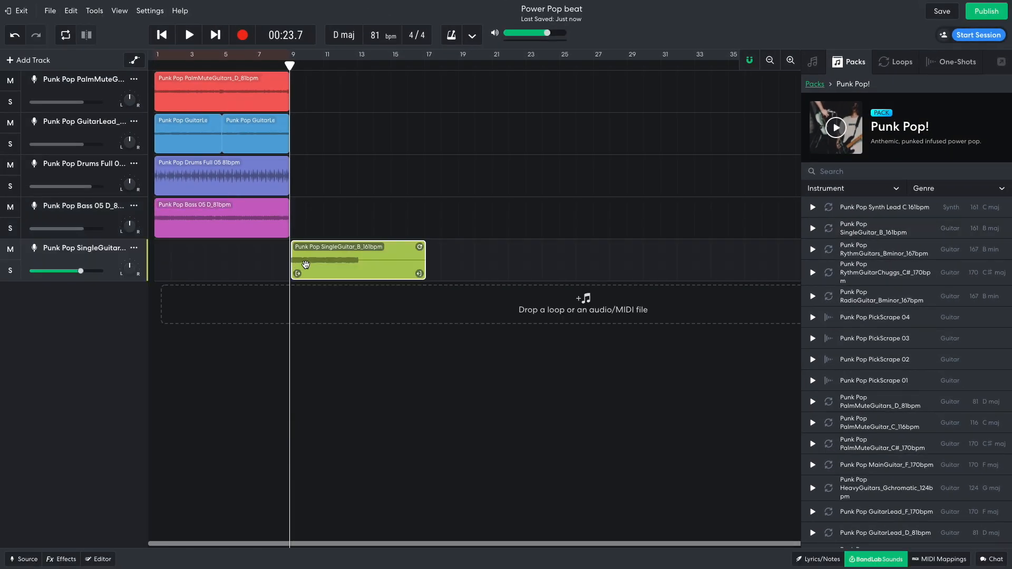
{"action": "left_click_drag", "start_coordinate": [328, 267], "coordinate": [326, 267]}
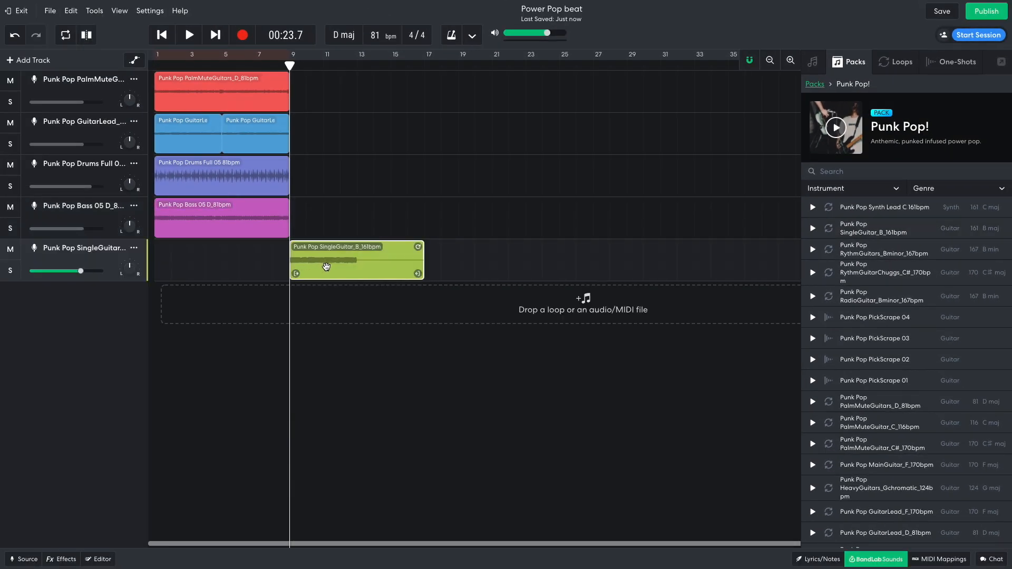
Step: Set the single guitar region's playback rate to 1.00 and play it back from bar 9
{"action": "double_click", "coordinate": [325, 263]}
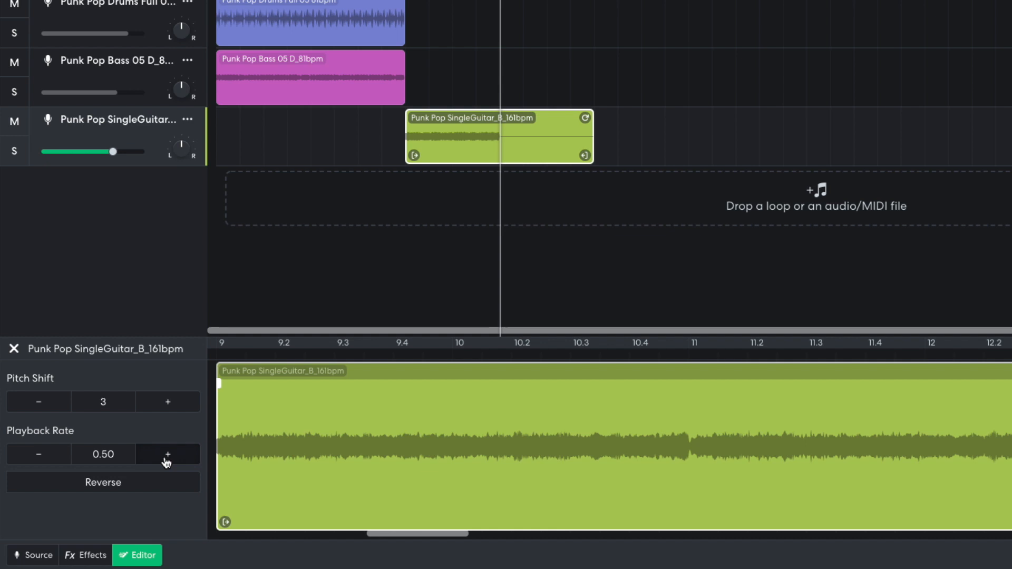
{"action": "left_click", "coordinate": [166, 461]}
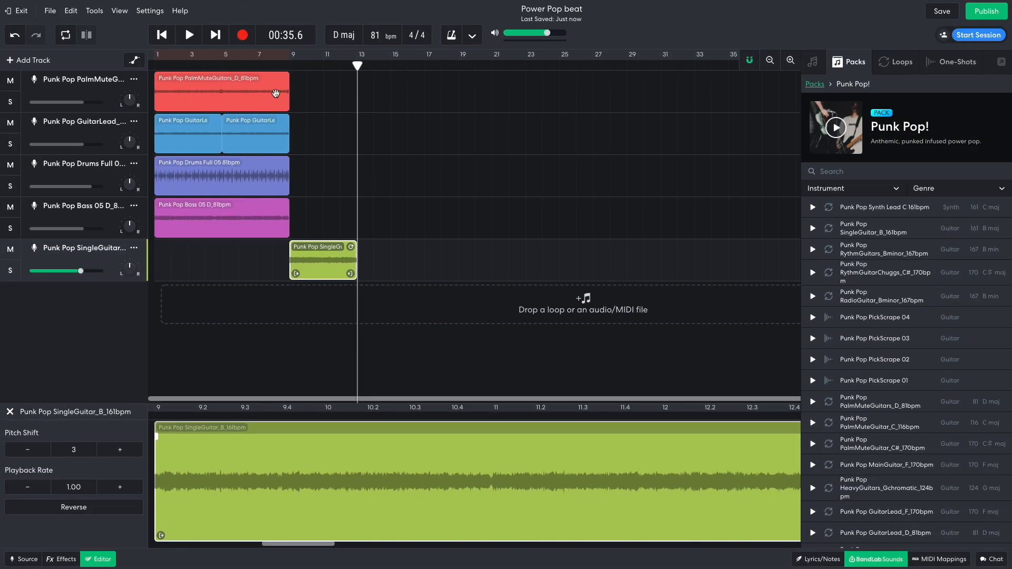
{"action": "left_click", "coordinate": [289, 65]}
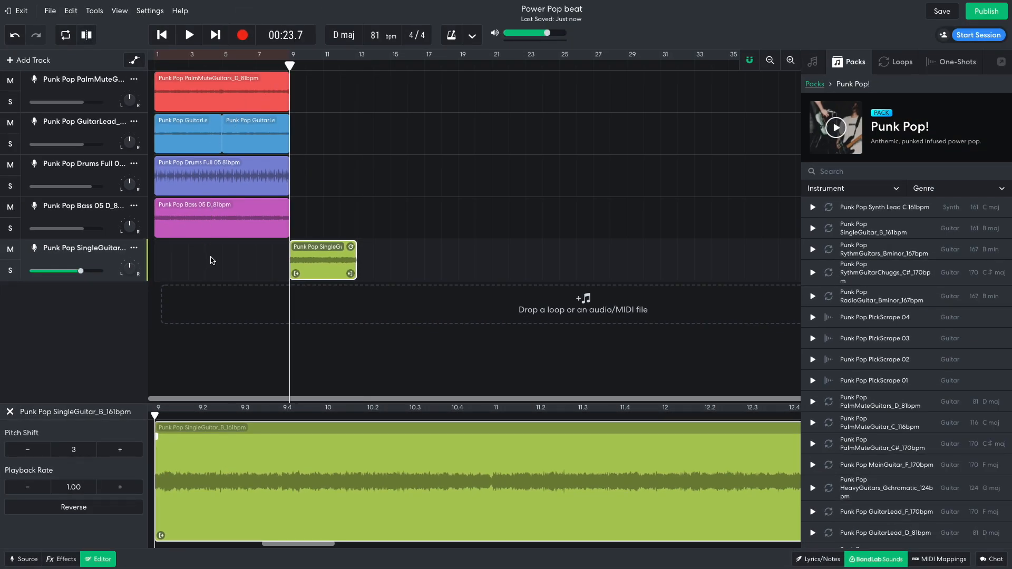
{"action": "key", "text": "space"}
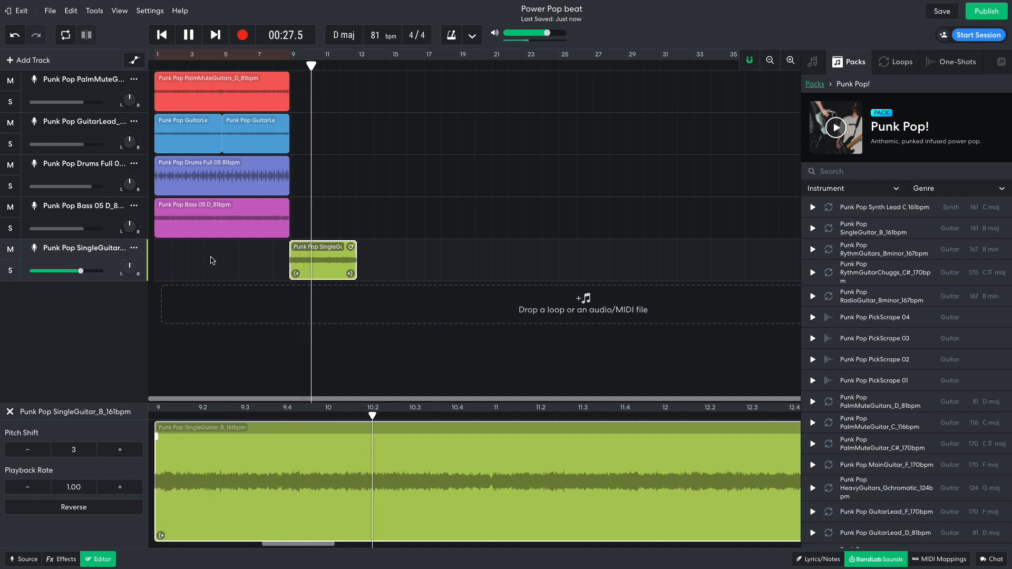
{"action": "key", "text": "space"}
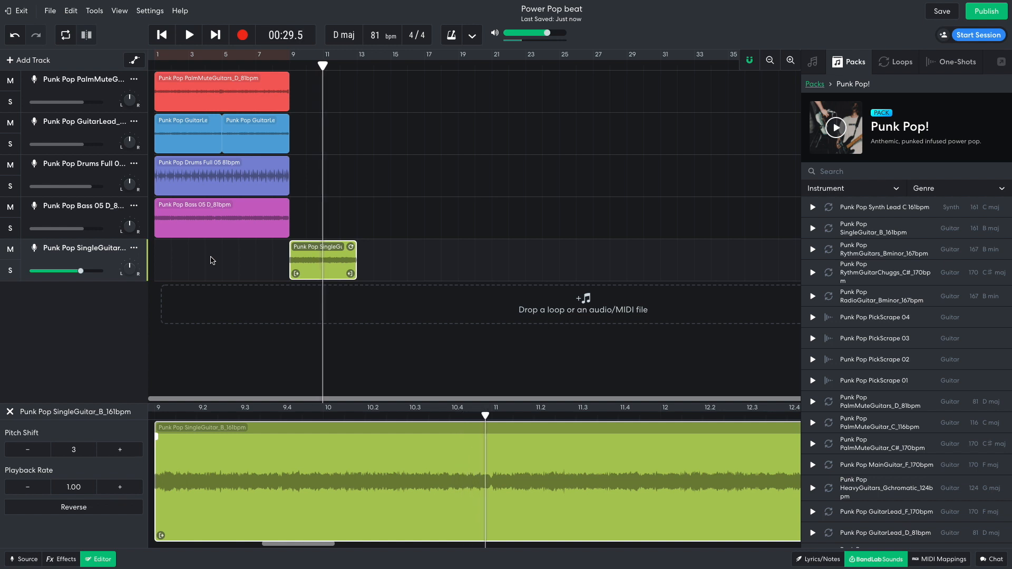
Step: Copy the bass region to bar 9 and play it back from there with the single guitar
{"action": "left_click_drag", "start_coordinate": [204, 214], "coordinate": [337, 221]}
{"action": "left_click", "coordinate": [287, 66]}
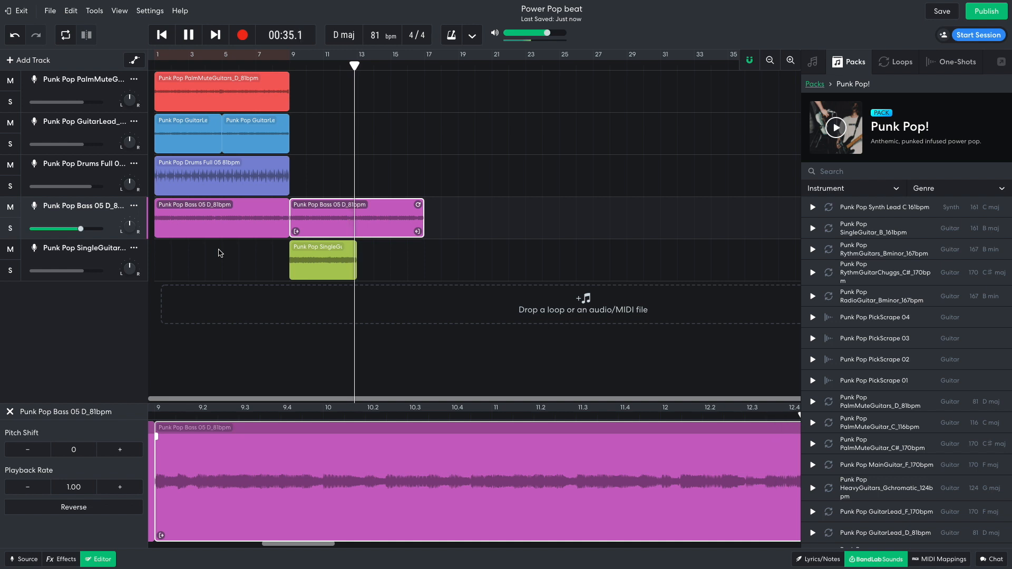
{"action": "key", "text": "space"}
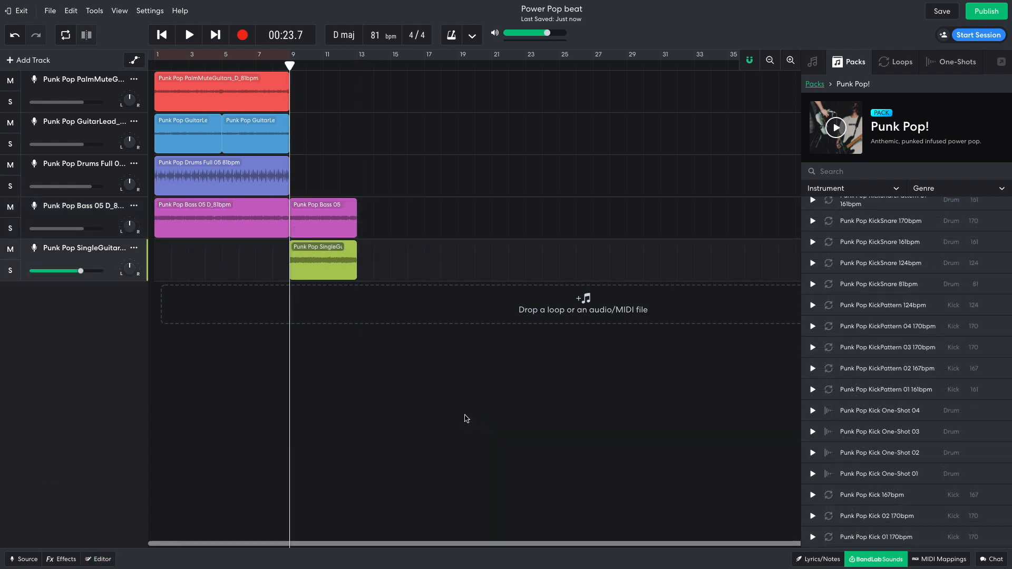
Step: Add the Punk Pop KickSnare 81bpm loop on a new track at bar 9 and play back the section with its lead-in
{"action": "left_click_drag", "start_coordinate": [847, 284], "coordinate": [310, 306]}
{"action": "key", "text": "space"}
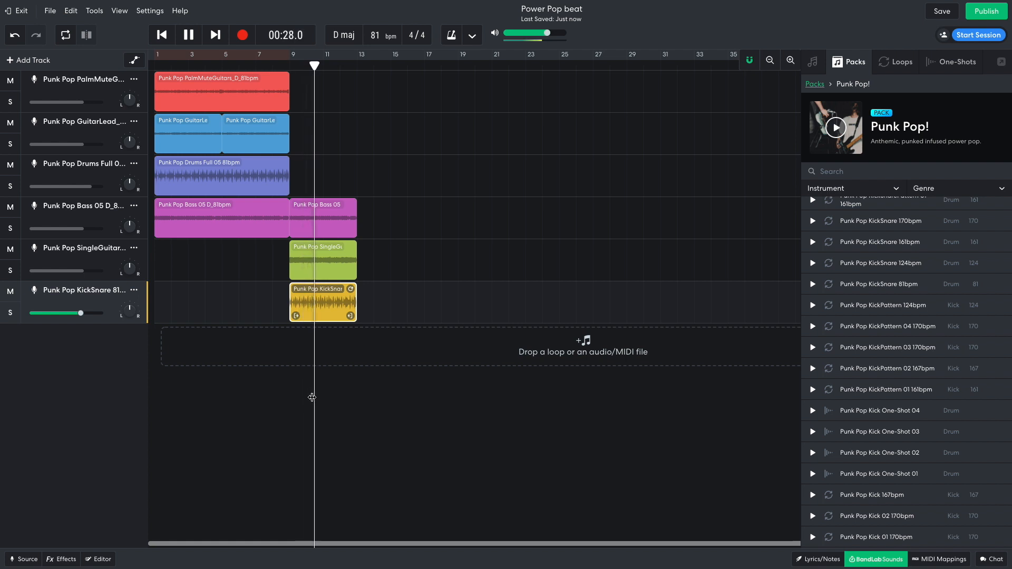
{"action": "key", "text": "space"}
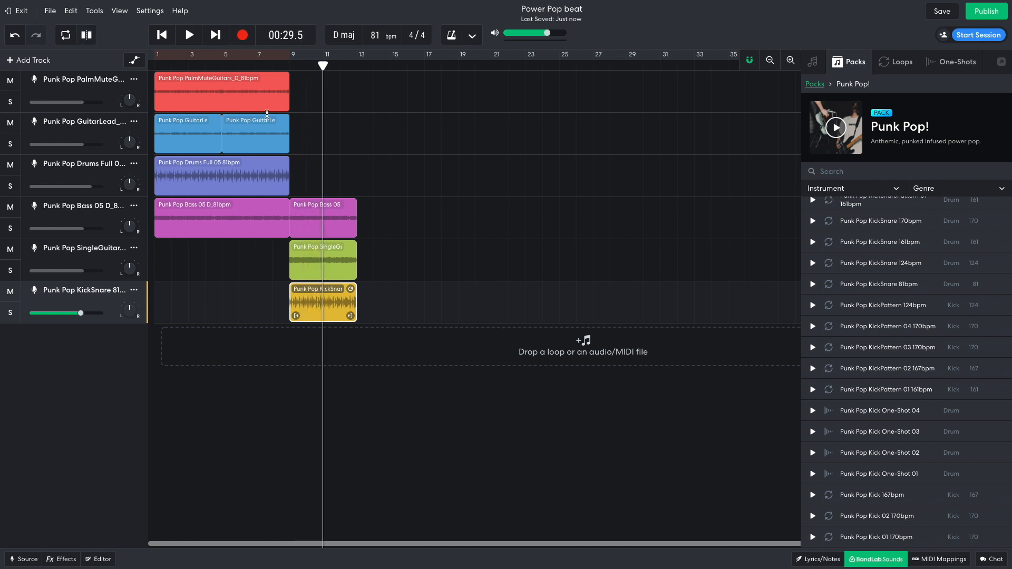
{"action": "left_click", "coordinate": [257, 67]}
{"action": "key", "text": "space"}
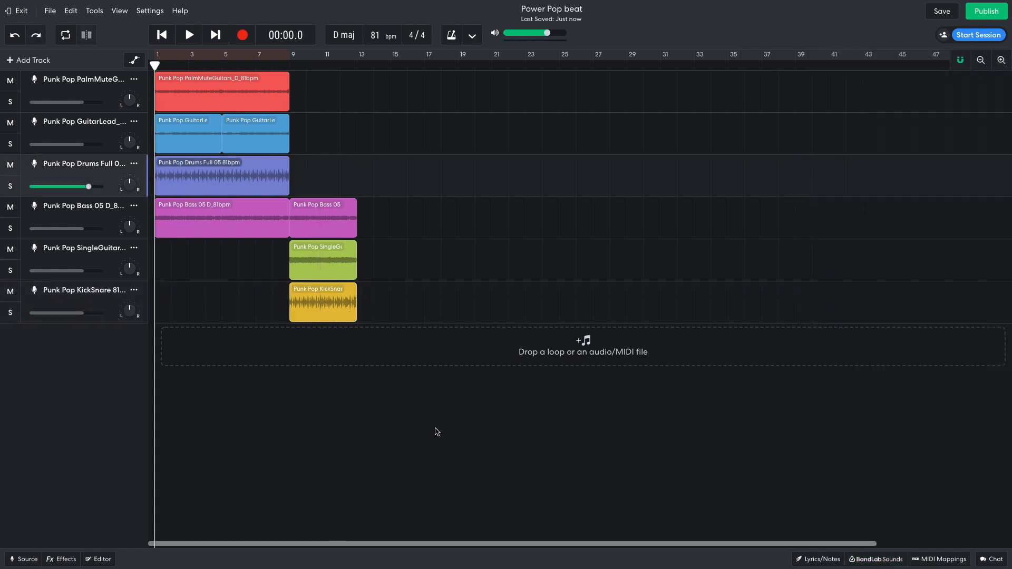
Step: Copy the full drums region to bar 13 and the single guitar region to bars 13 and 17, with playback from bar 13
{"action": "left_click_drag", "start_coordinate": [216, 176], "coordinate": [418, 178]}
{"action": "left_click_drag", "start_coordinate": [316, 264], "coordinate": [456, 264]}
{"action": "left_click", "coordinate": [354, 66]}
{"action": "key", "text": "space"}
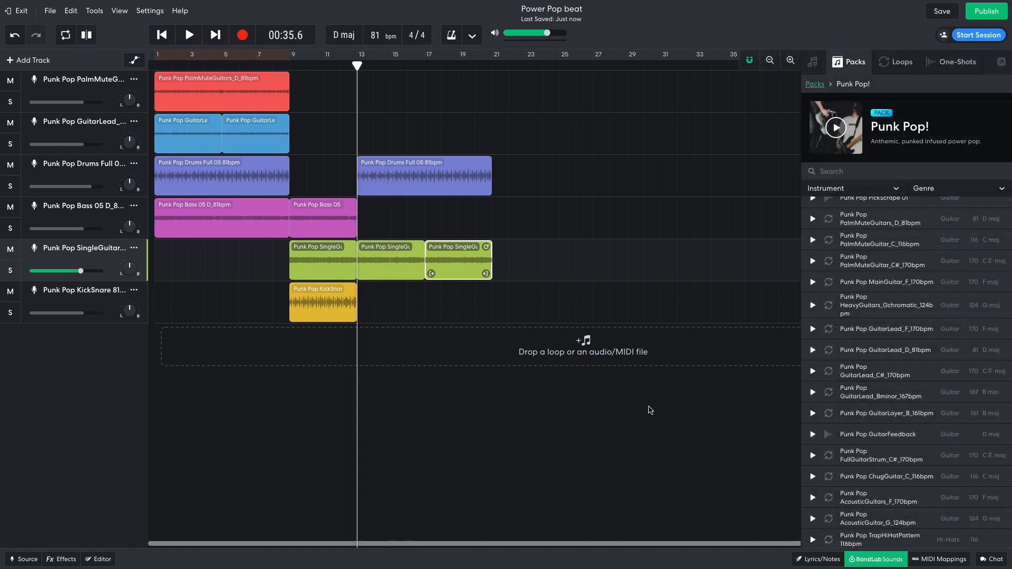
Step: Add the Punk Pop GuitarLayer_B_161bpm loop on a new track at bar 13 and set its playback rate to 1.00
{"action": "left_click_drag", "start_coordinate": [840, 414], "coordinate": [378, 346]}
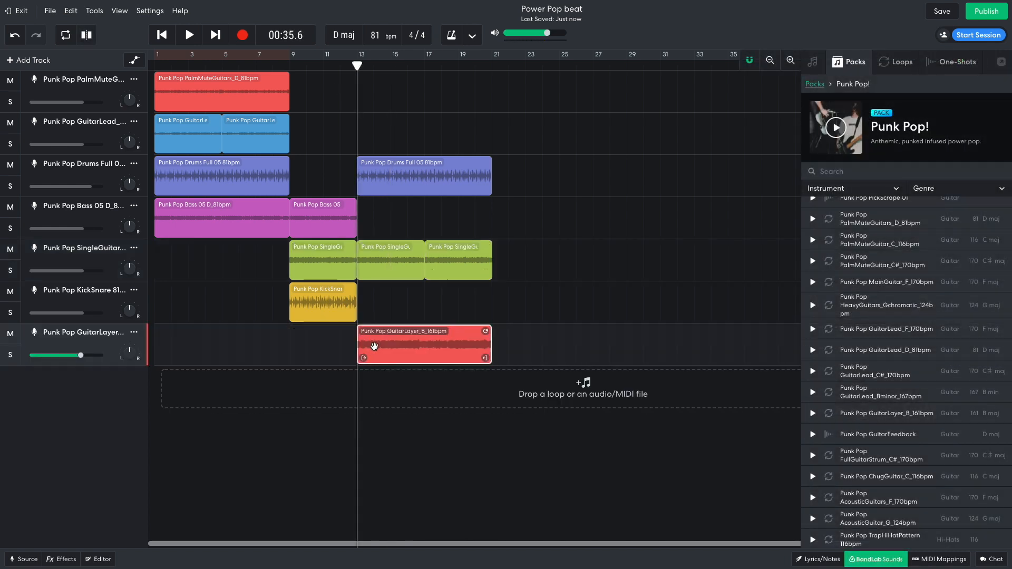
{"action": "double_click", "coordinate": [378, 346]}
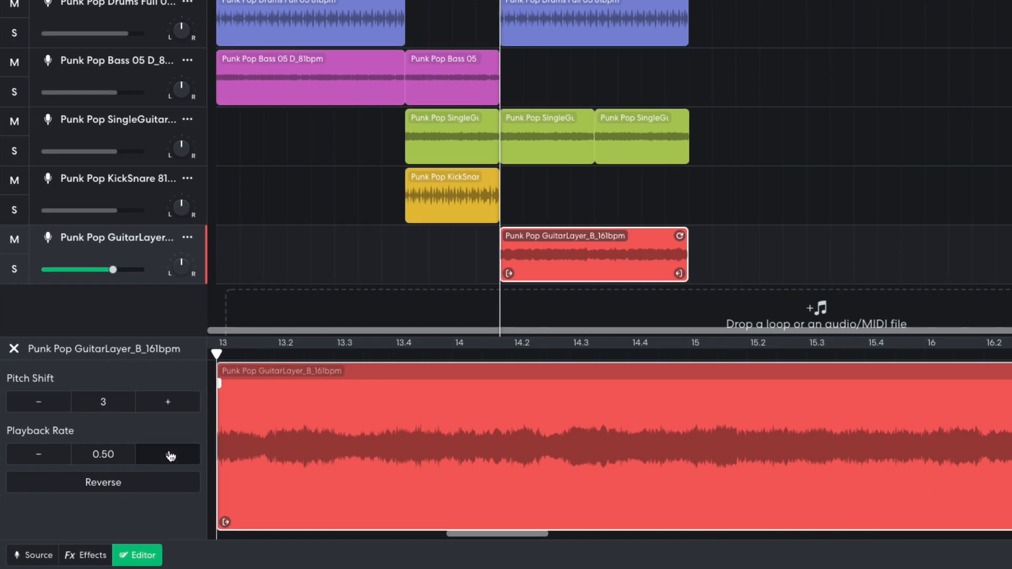
{"action": "left_click", "coordinate": [170, 456]}
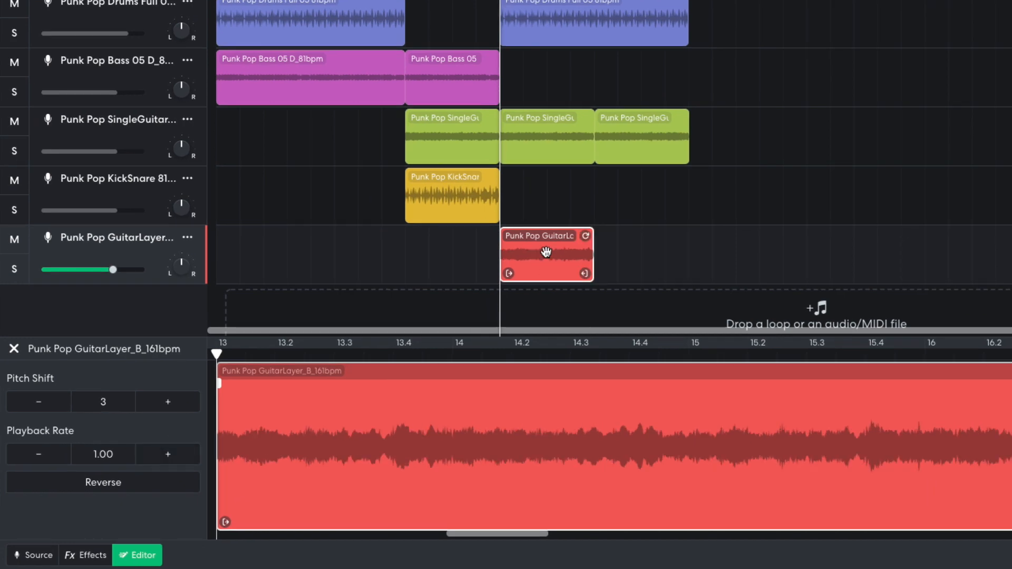
Step: Copy the guitar layer region to bar 17 and lower its track's volume while playing back from bar 13
{"action": "left_click_drag", "start_coordinate": [546, 252], "coordinate": [639, 253]}
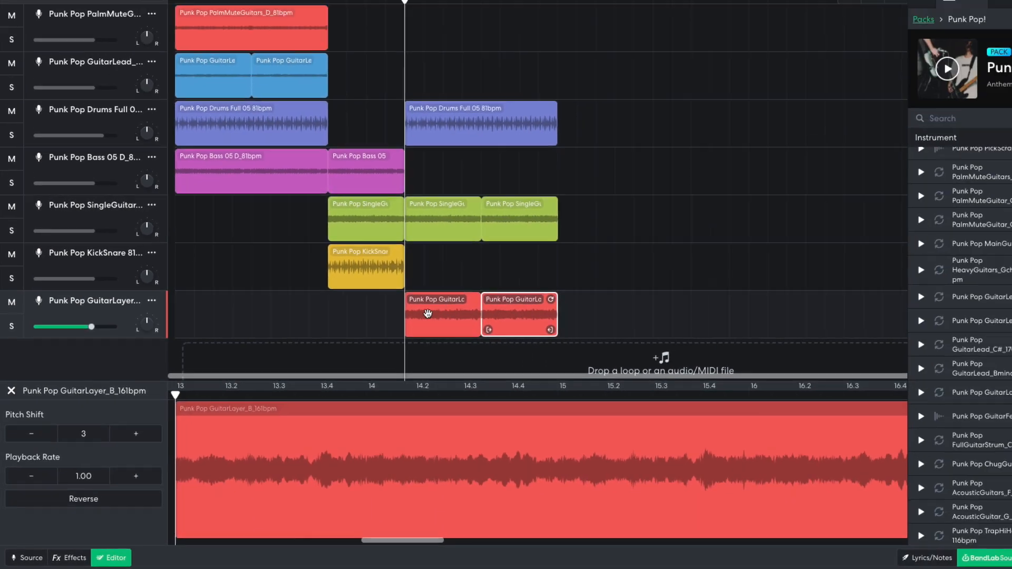
{"action": "key", "text": "space"}
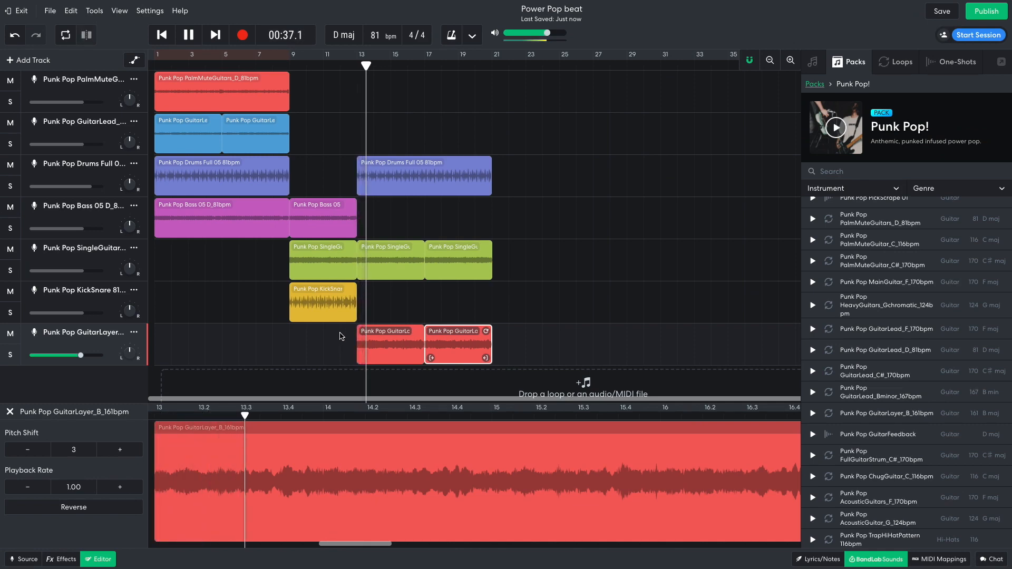
{"action": "mouse_move", "coordinate": [88, 360]}
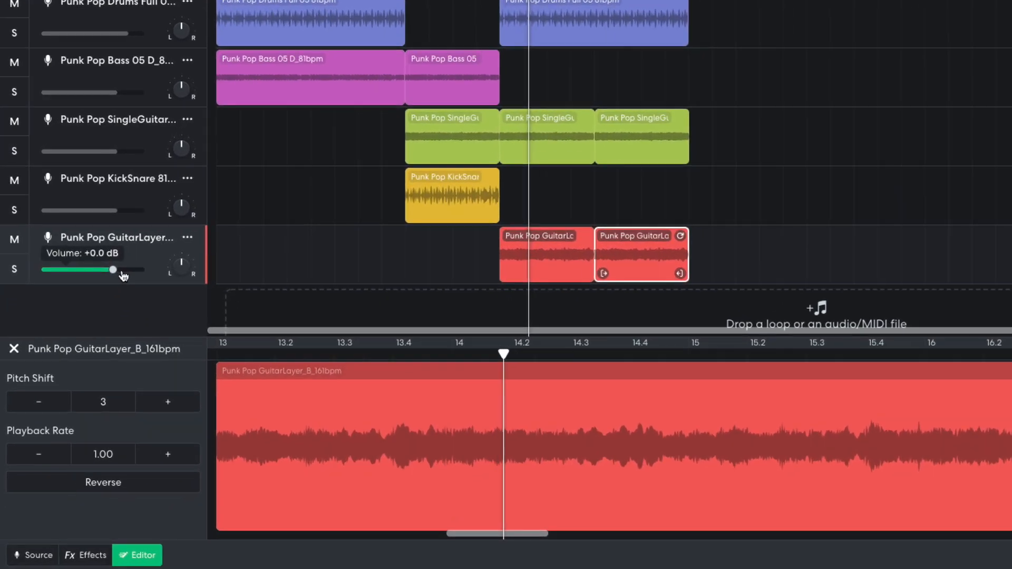
{"action": "left_click_drag", "start_coordinate": [121, 272], "coordinate": [95, 273]}
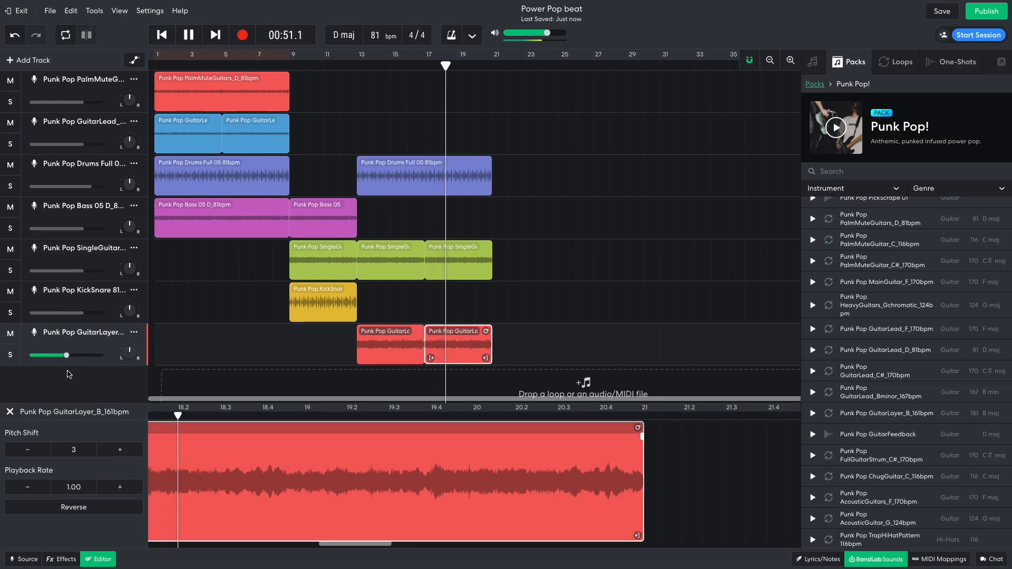
{"action": "key", "text": "space"}
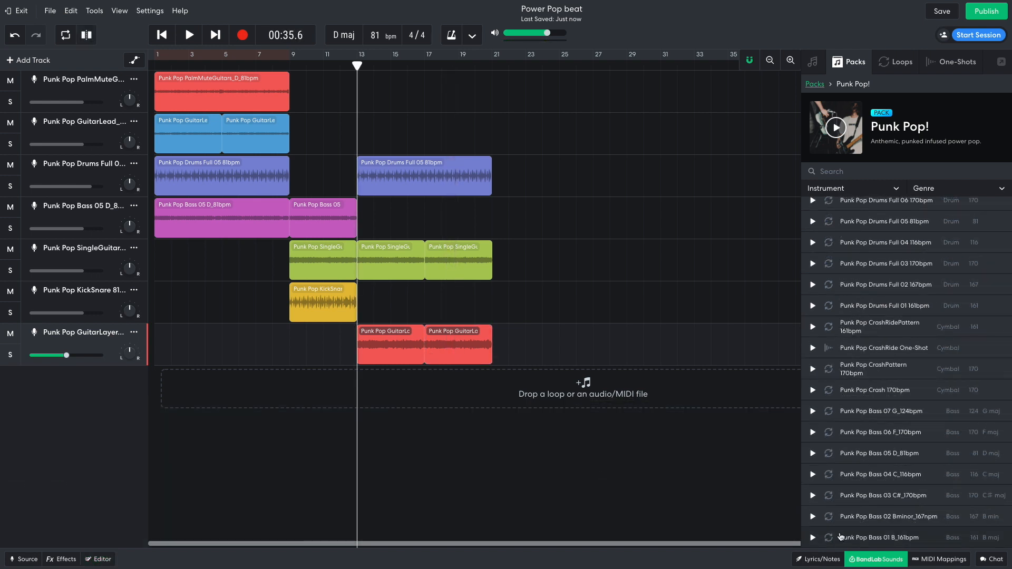
Step: Add the Punk Pop Bass 01 B_161bpm loop on a new track at bar 13 and set its playback rate to 1.00
{"action": "left_click_drag", "start_coordinate": [839, 537], "coordinate": [378, 390]}
{"action": "double_click", "coordinate": [378, 387]}
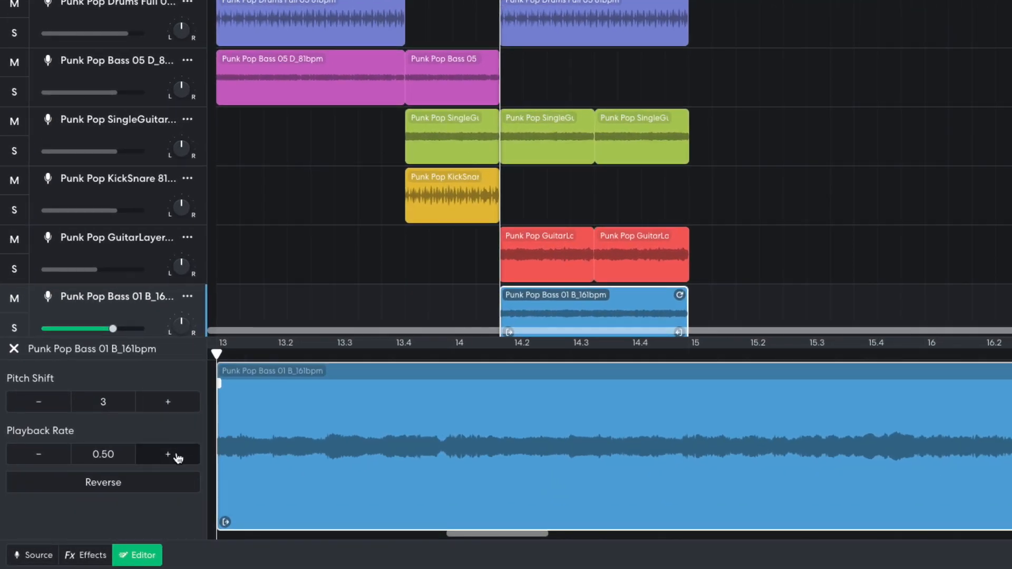
{"action": "left_click", "coordinate": [178, 456]}
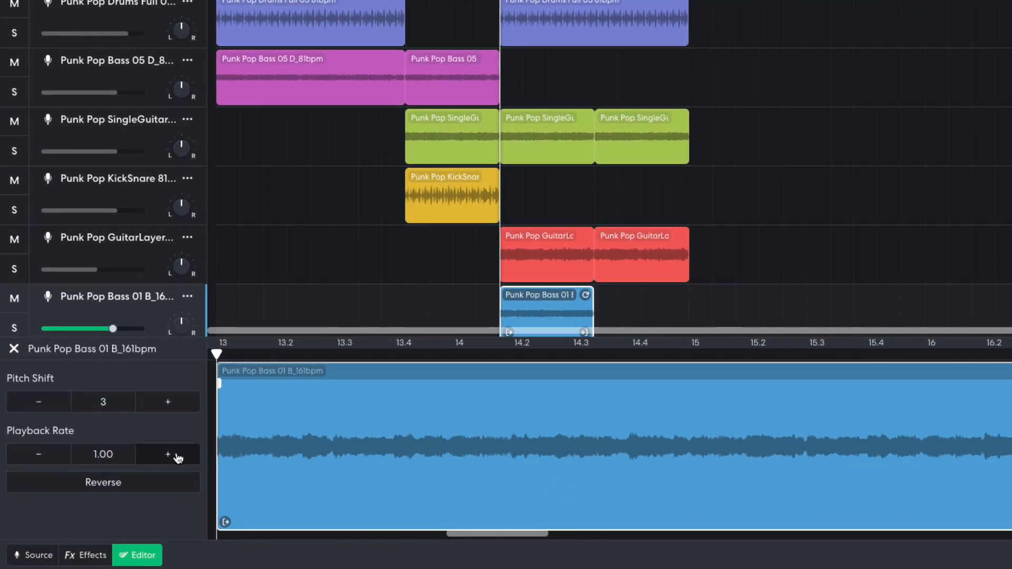
{"action": "left_click", "coordinate": [138, 555]}
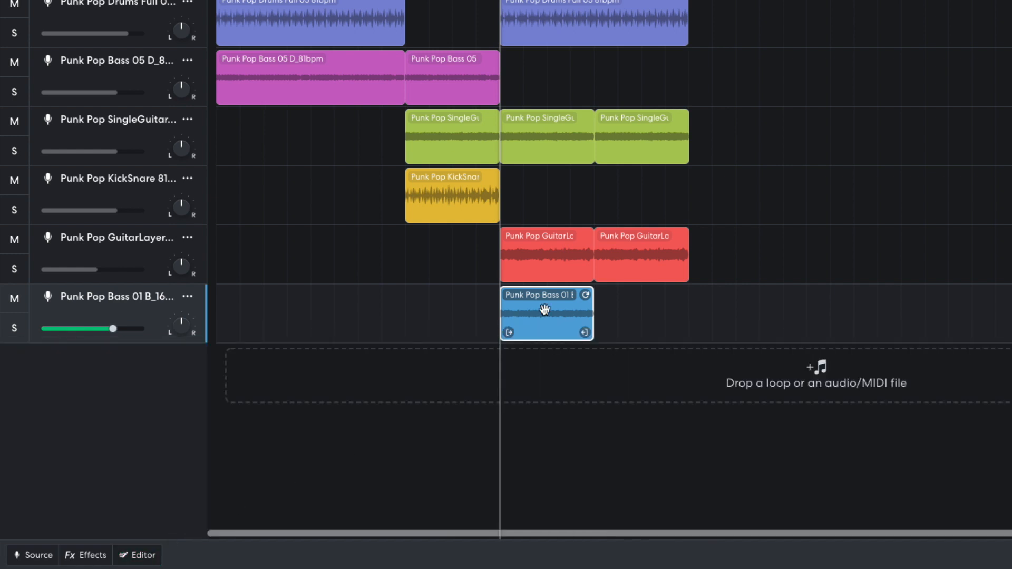
Step: Copy the Bass 01 region to bar 17 and play back the section from bar 13, returning the playhead to the start
{"action": "left_click_drag", "start_coordinate": [544, 309], "coordinate": [638, 311]}
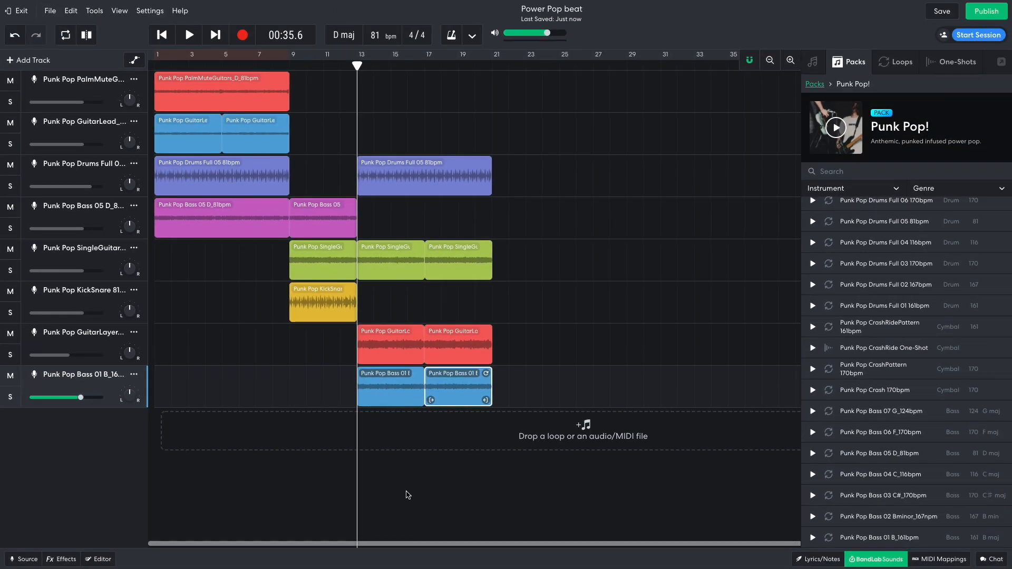
{"action": "key", "text": "space"}
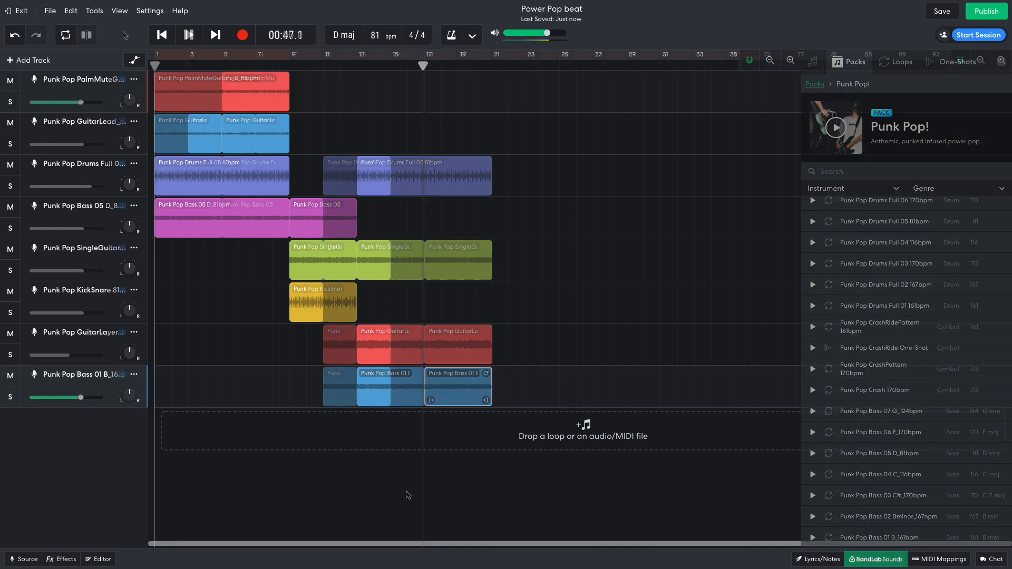
{"action": "left_click", "coordinate": [161, 35]}
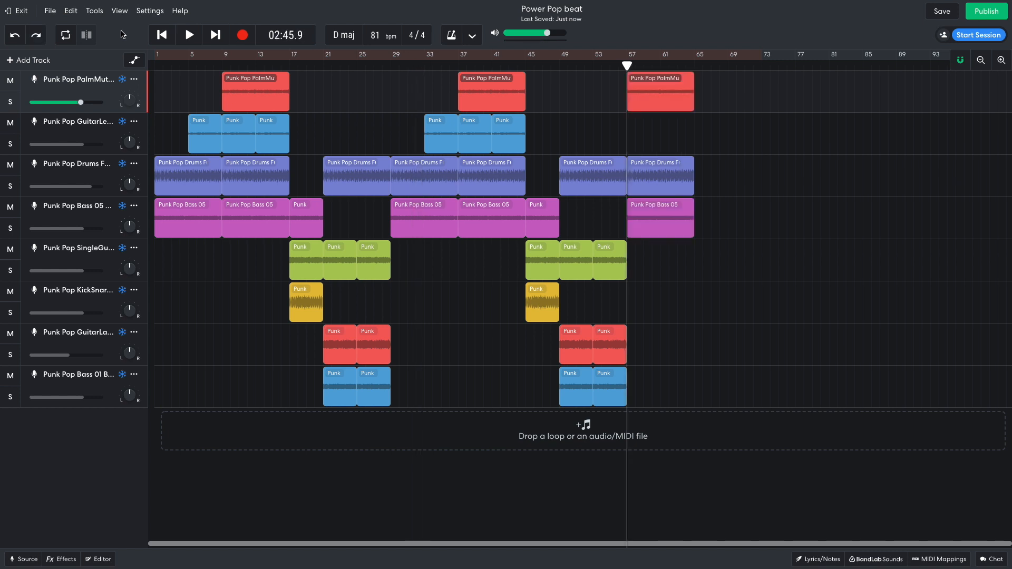
Step: Play back the closing section of the arrangement from bar 57
{"action": "key", "text": "space"}
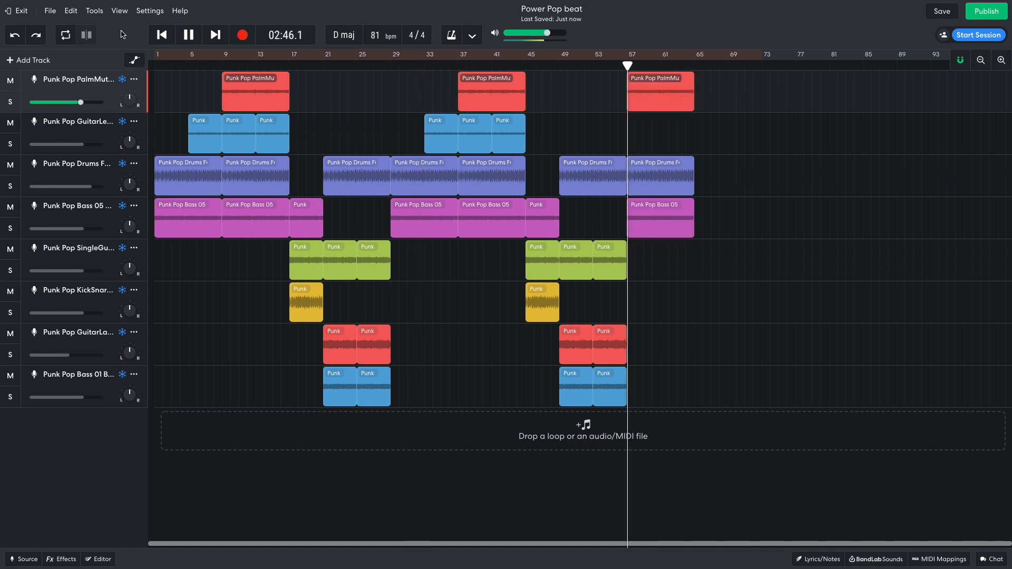